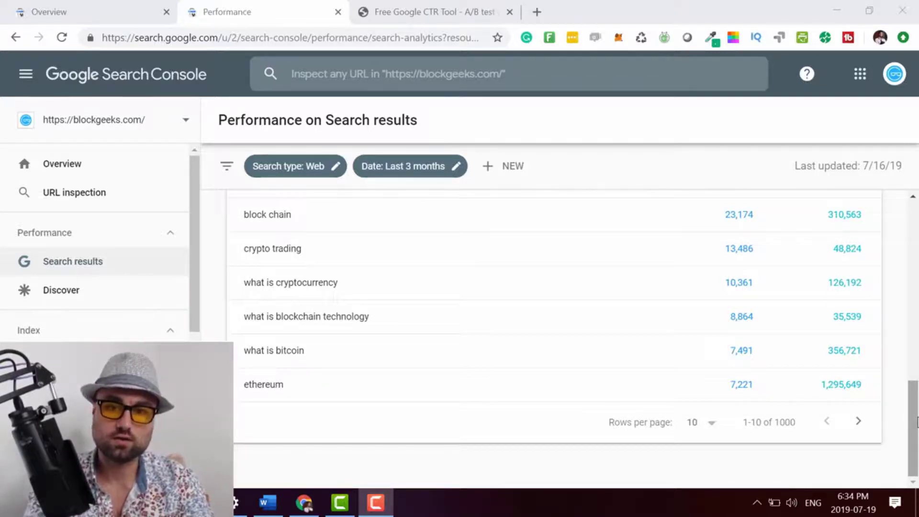
Add average CTR and average position to the metrics shown in the search results performance report.
mouse_move(916, 421)
mouse_down()
mouse_move(915, 390)
mouse_move(916, 425)
mouse_up()
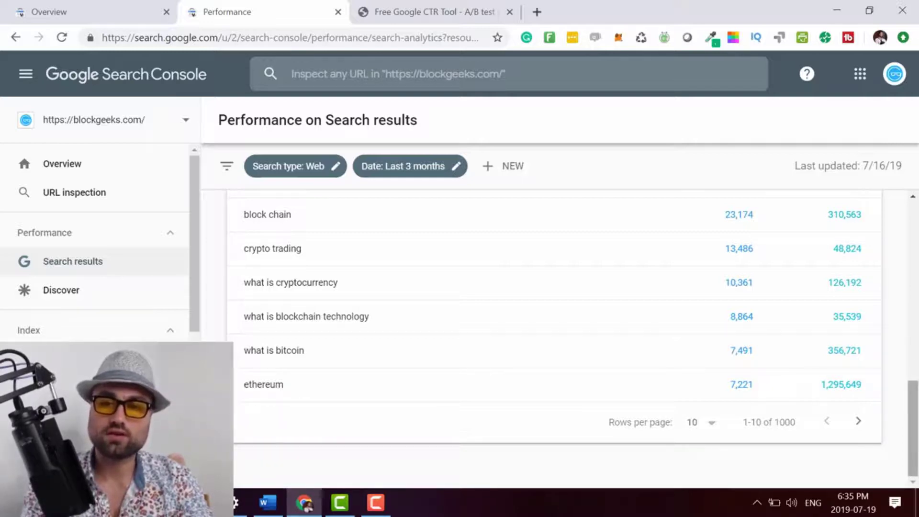
drag(915, 394, 911, 381)
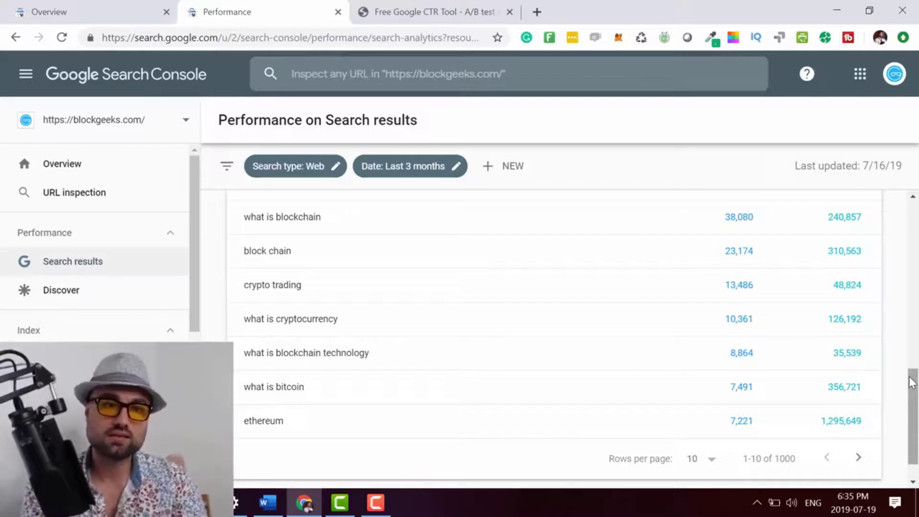
drag(912, 382, 878, 144)
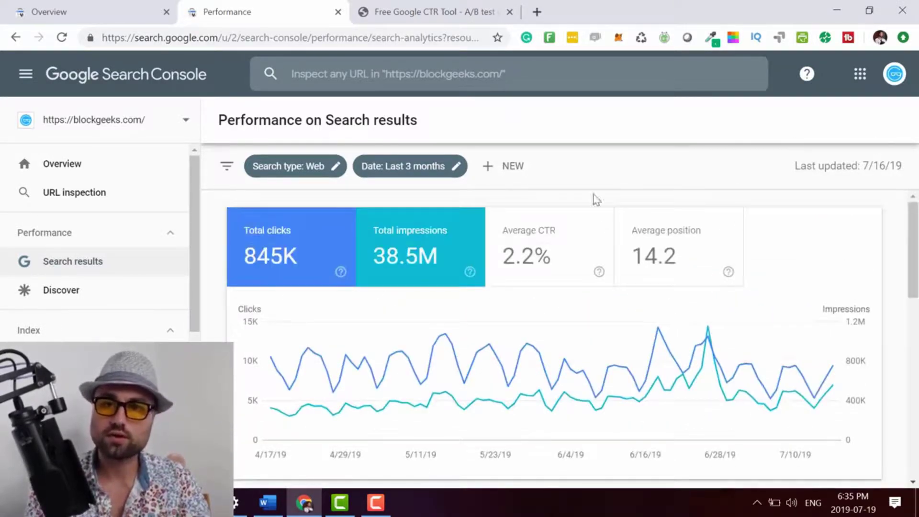
click(560, 221)
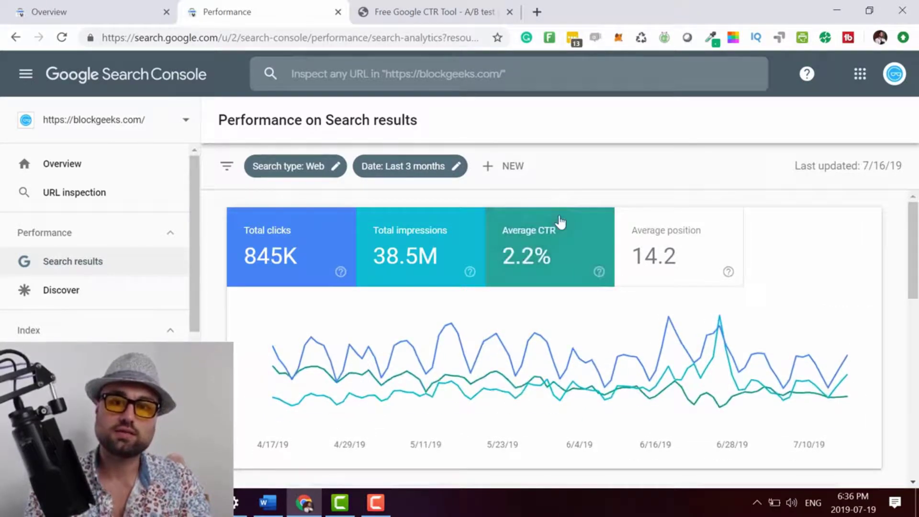
click(644, 229)
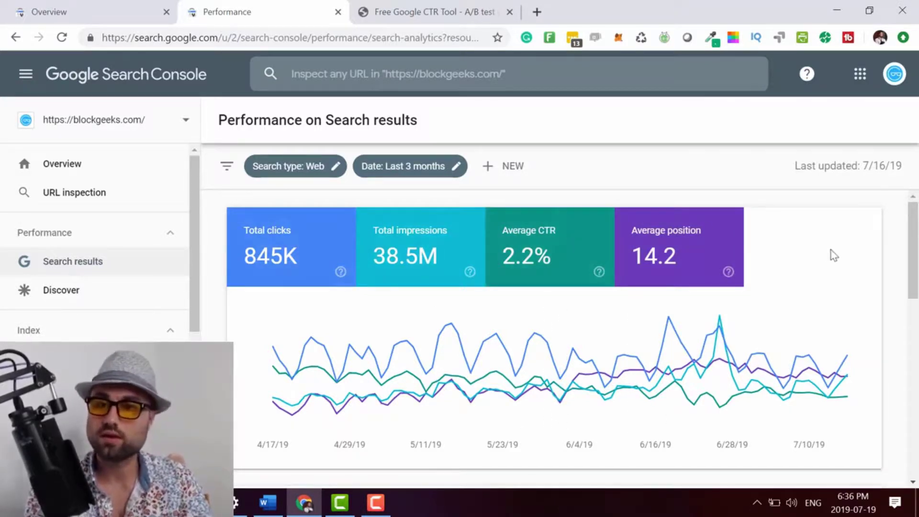
Break the performance data down by page and sort the pages by impressions, highest first.
drag(912, 244, 912, 345)
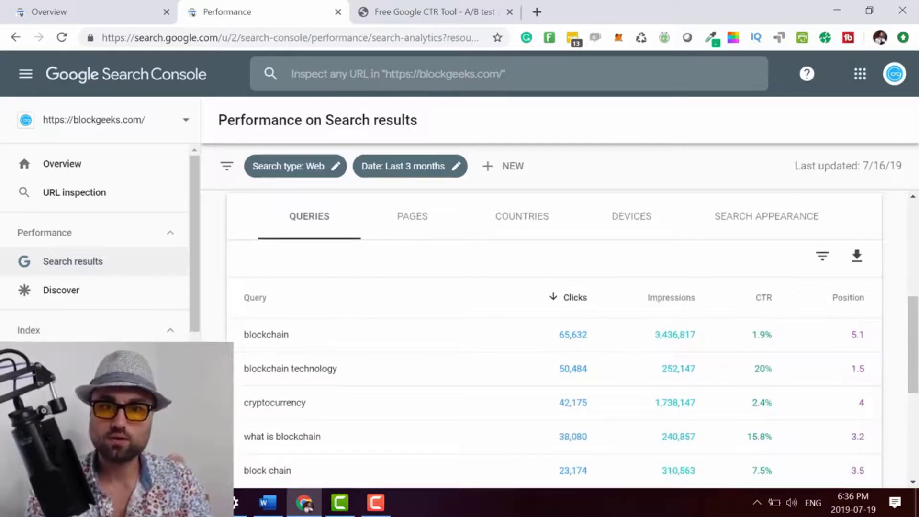
click(388, 232)
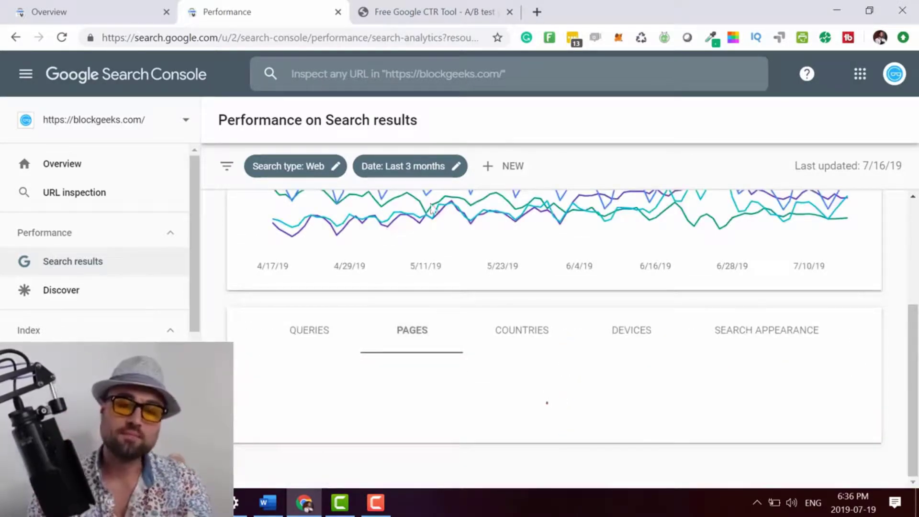
scroll(861, 324, down, 2)
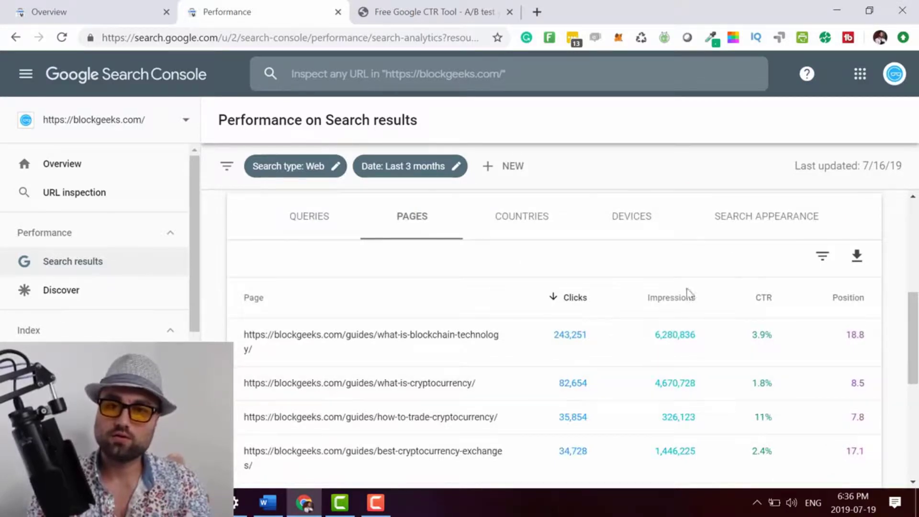
click(677, 299)
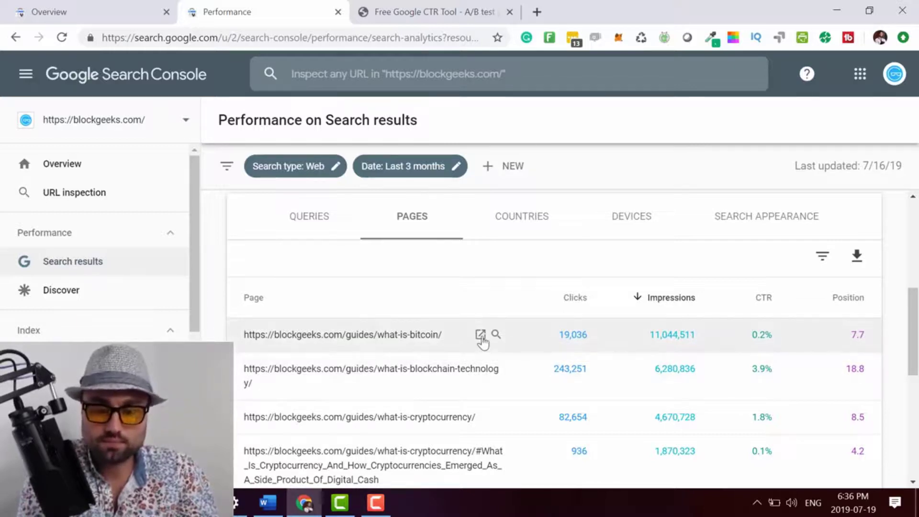
Open the what-is-bitcoin guide in its own browser tab, and filter the performance report to that page.
click(481, 334)
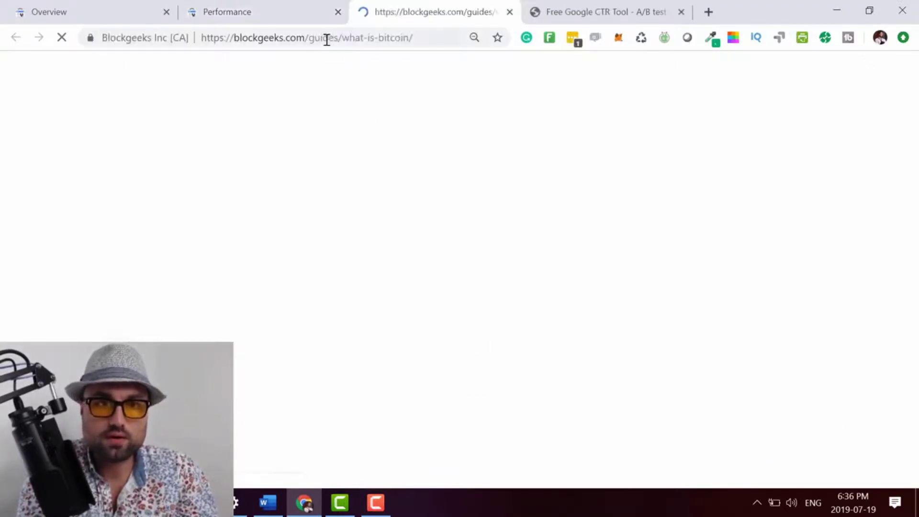
click(307, 18)
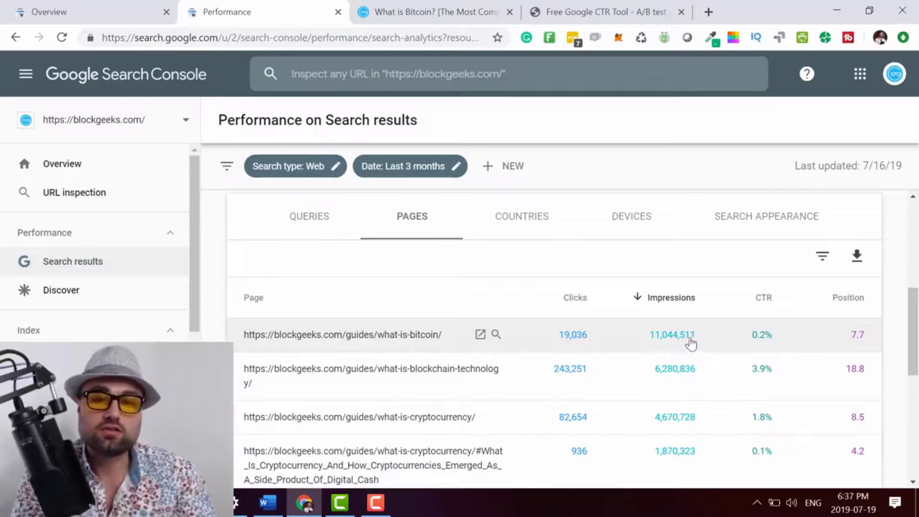
click(543, 340)
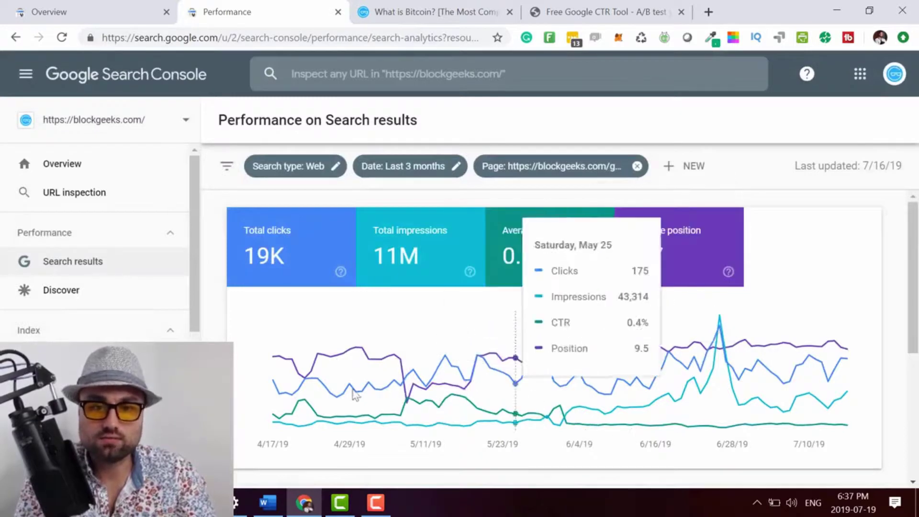
List the search queries of the filtered what-is-bitcoin page, sorted by impressions from highest to lowest.
drag(916, 330, 917, 462)
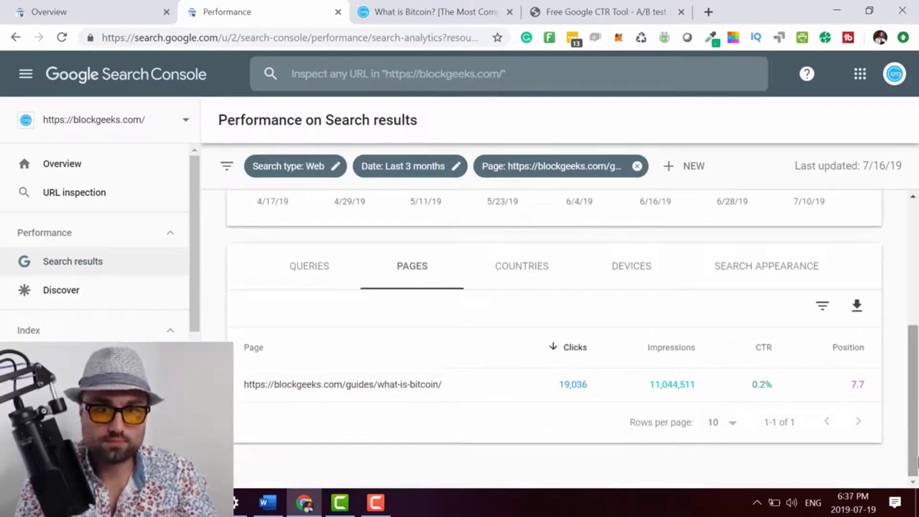
click(314, 285)
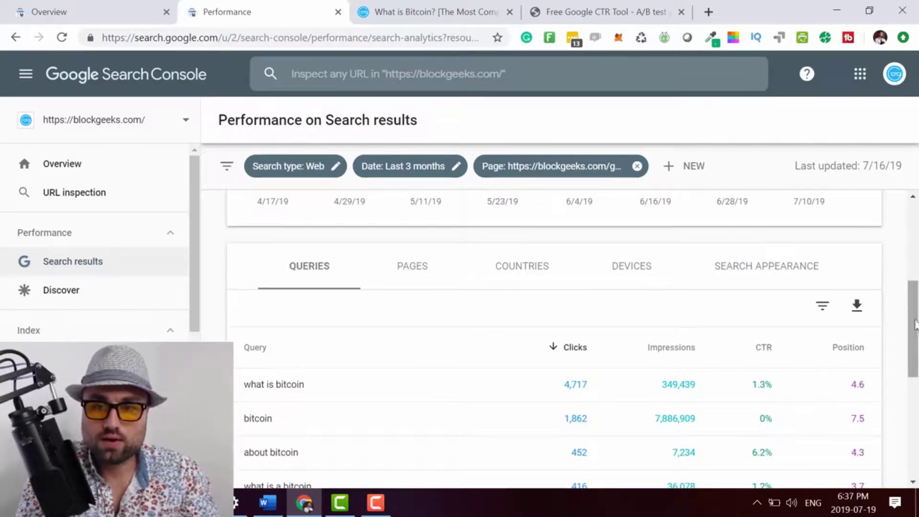
scroll(435, 264, down, 1)
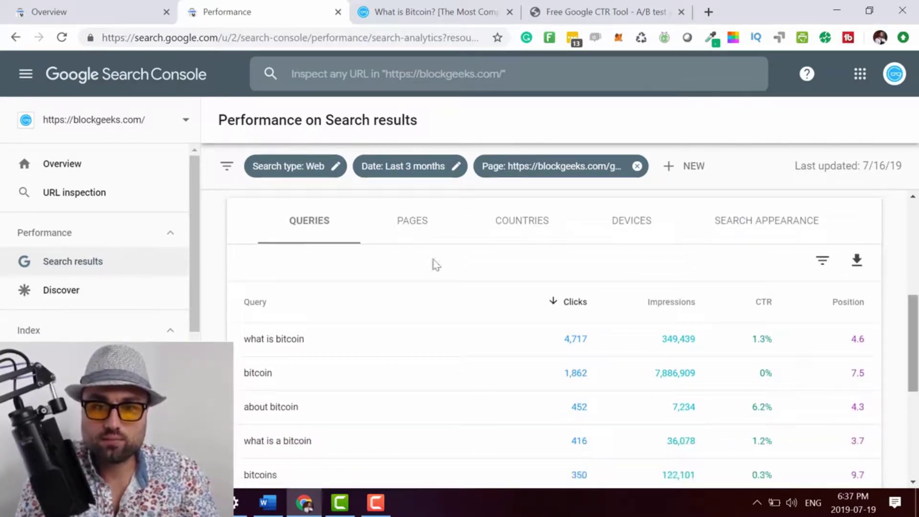
click(647, 305)
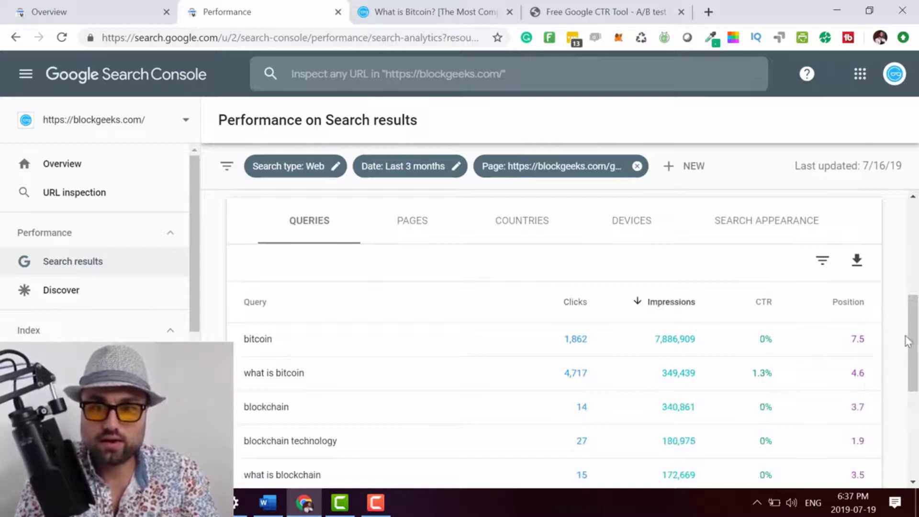
Sort the page's queries by position in ascending order, and return to the descending impressions order.
mouse_move(913, 341)
mouse_down()
mouse_move(915, 438)
mouse_move(915, 323)
mouse_up()
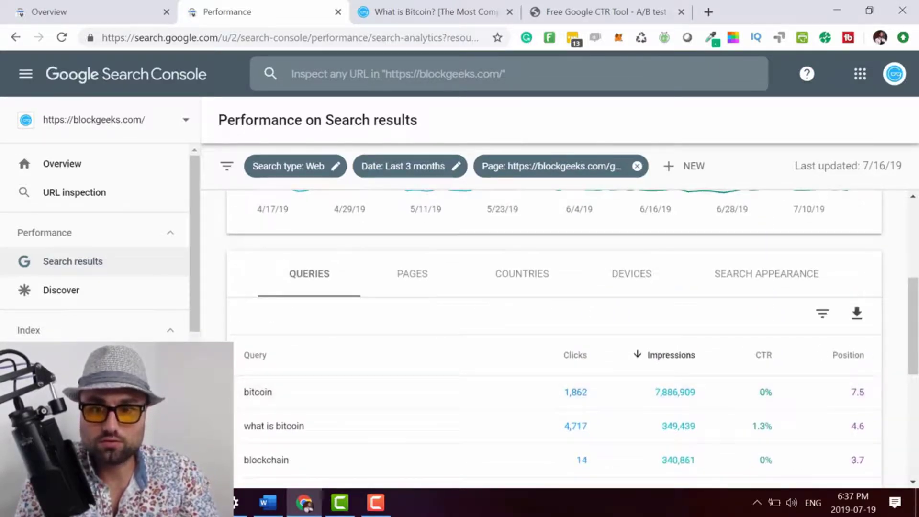
click(865, 363)
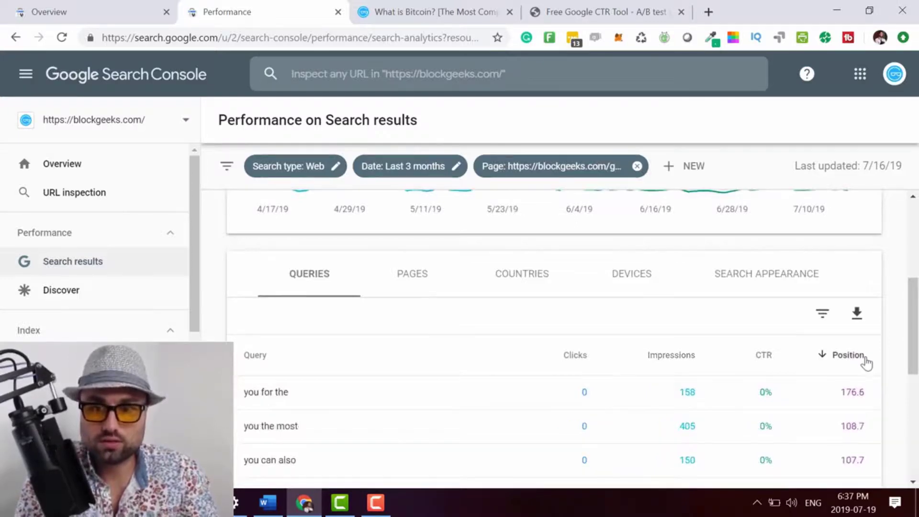
click(865, 361)
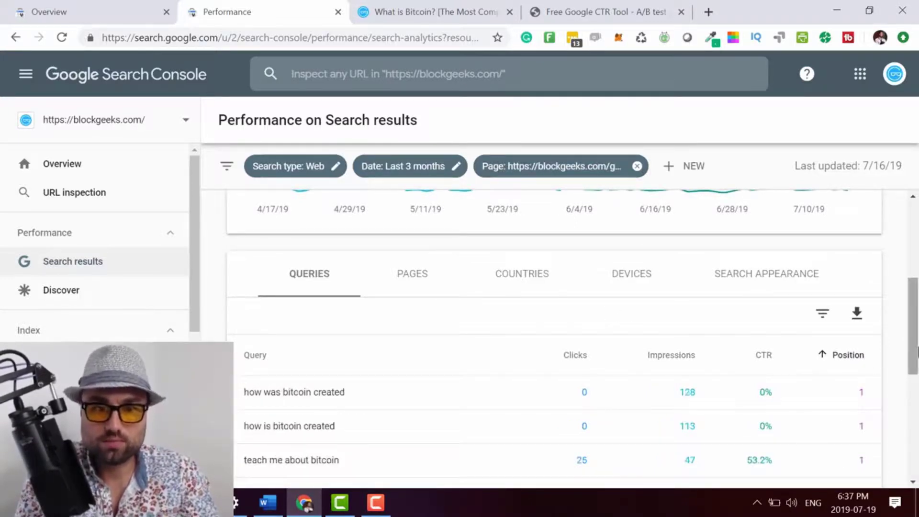
scroll(917, 352, down, 1)
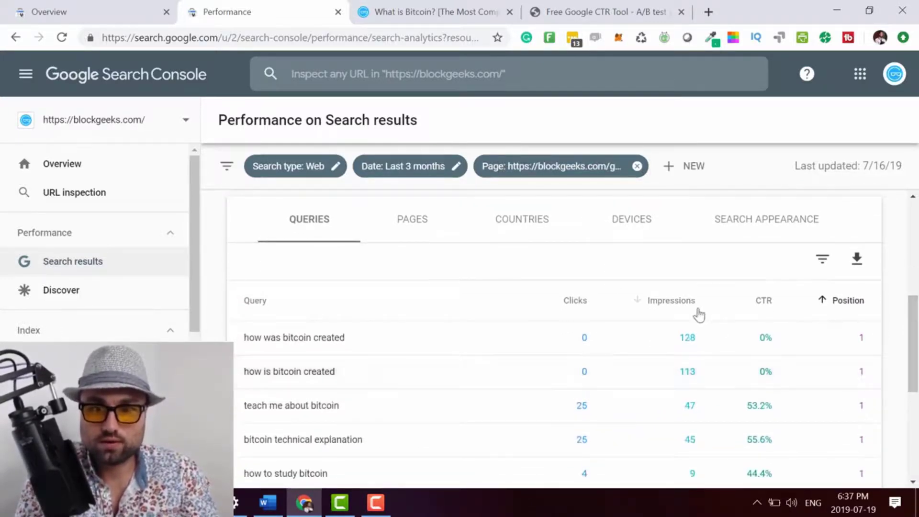
click(698, 314)
Examine the clicks, impressions, CTR and position of the what-is-bitcoin page's top queries alongside its performance chart.
scroll(918, 287, up, 5)
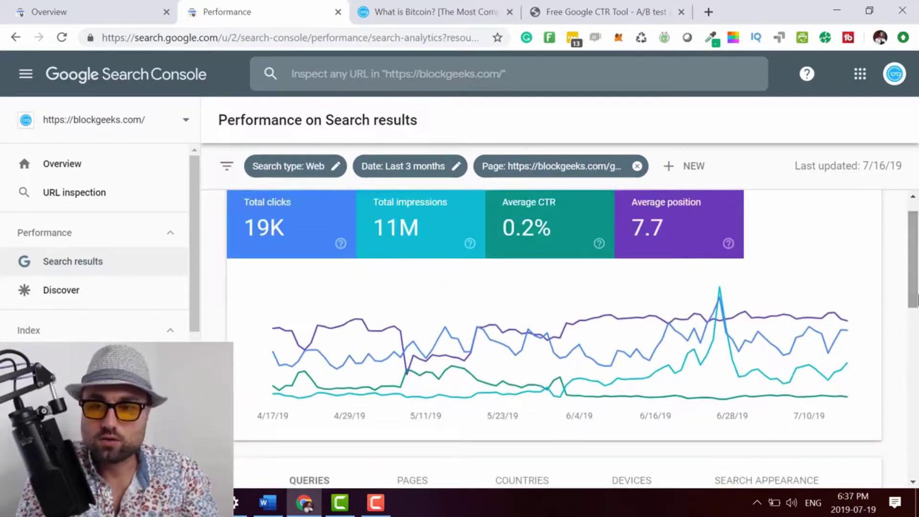
scroll(918, 288, down, 6)
scroll(918, 364, down, 1)
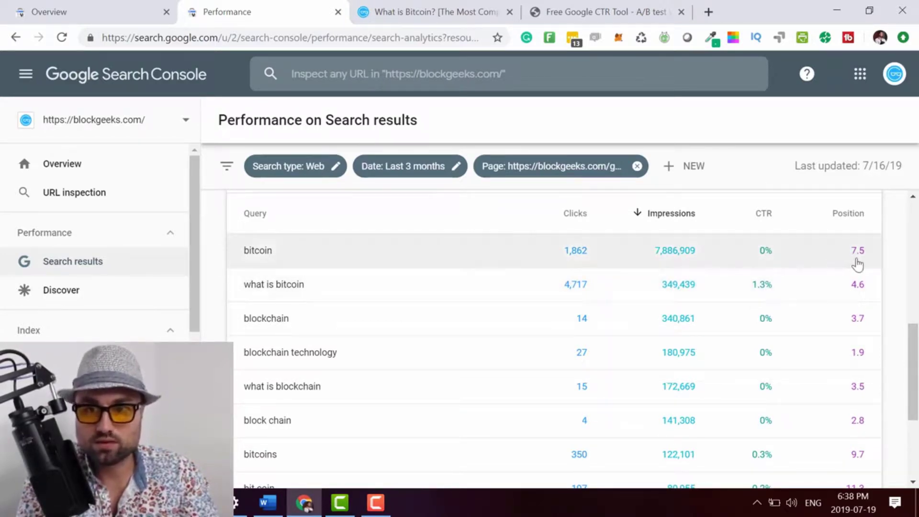
drag(914, 366, 913, 368)
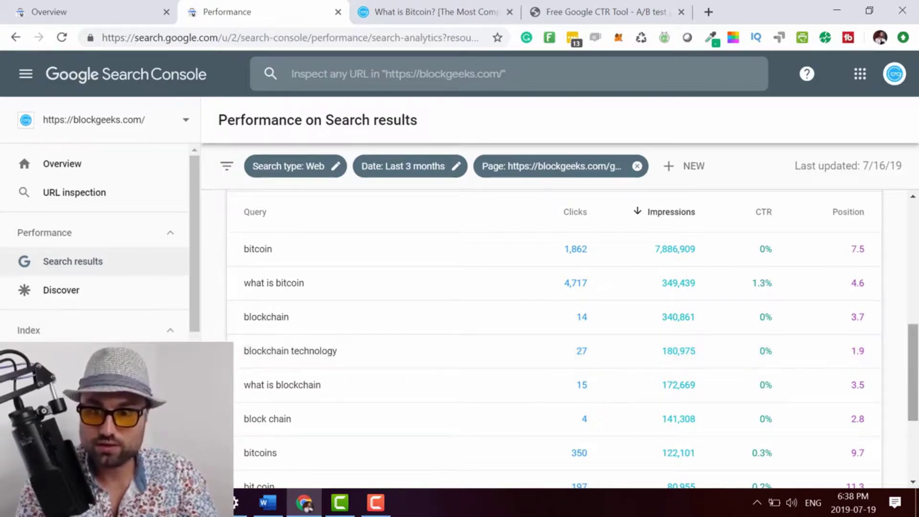
scroll(914, 373, down, 1)
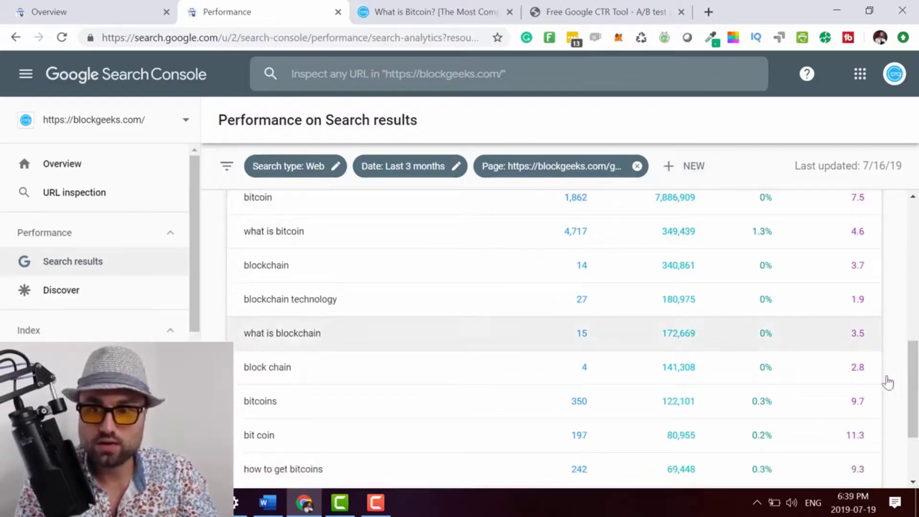
scroll(900, 368, up, 1)
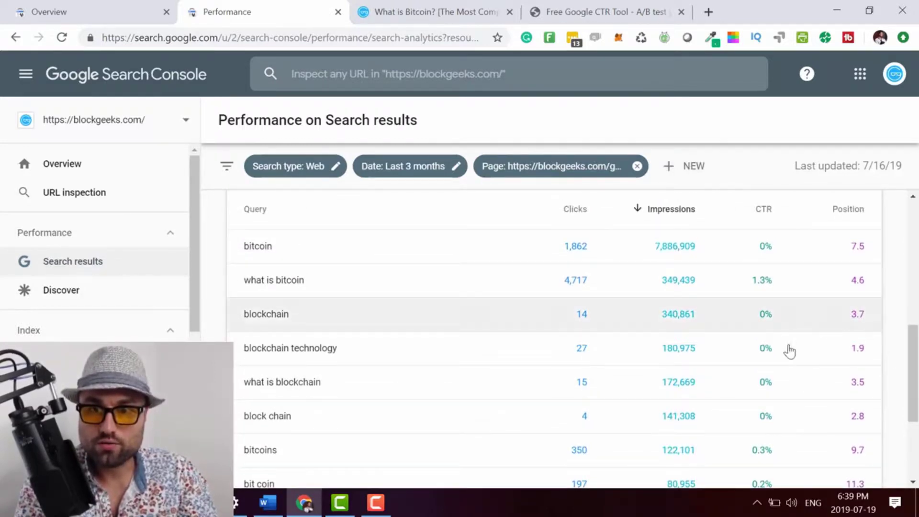
scroll(911, 339, down, 2)
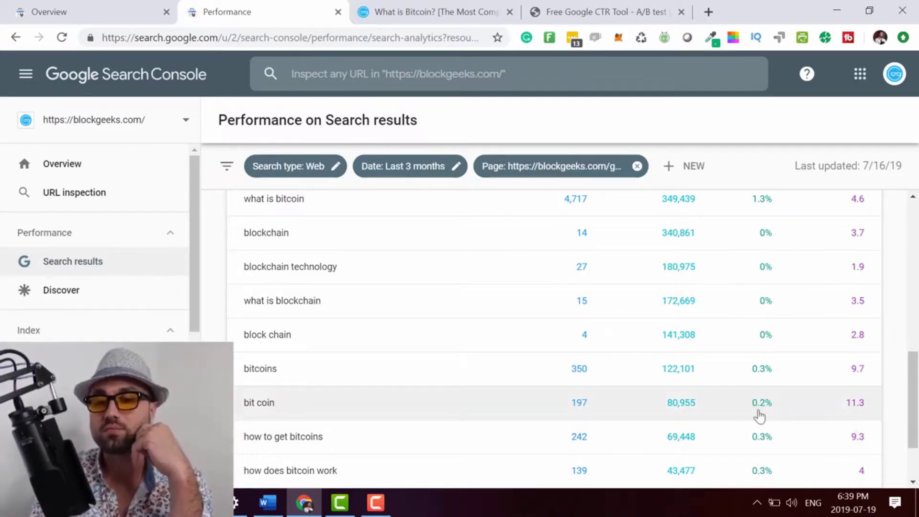
scroll(914, 401, down, 1)
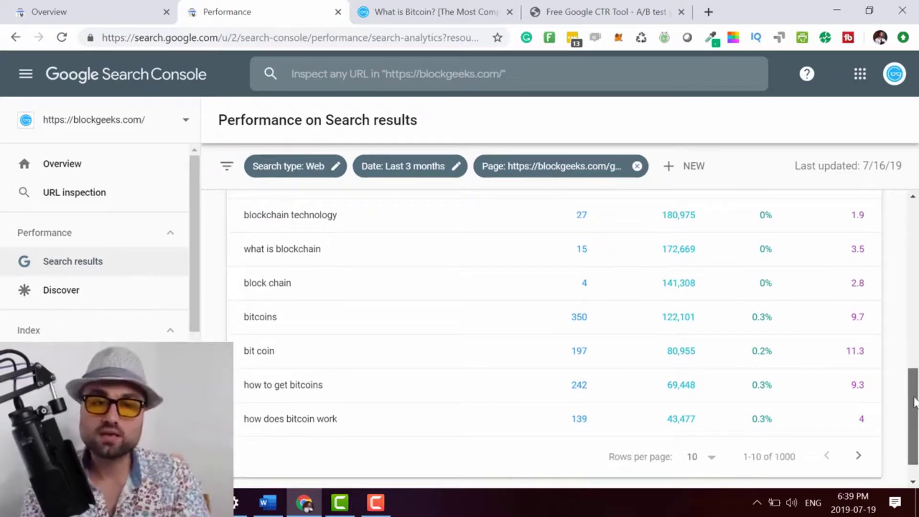
drag(914, 398, 910, 364)
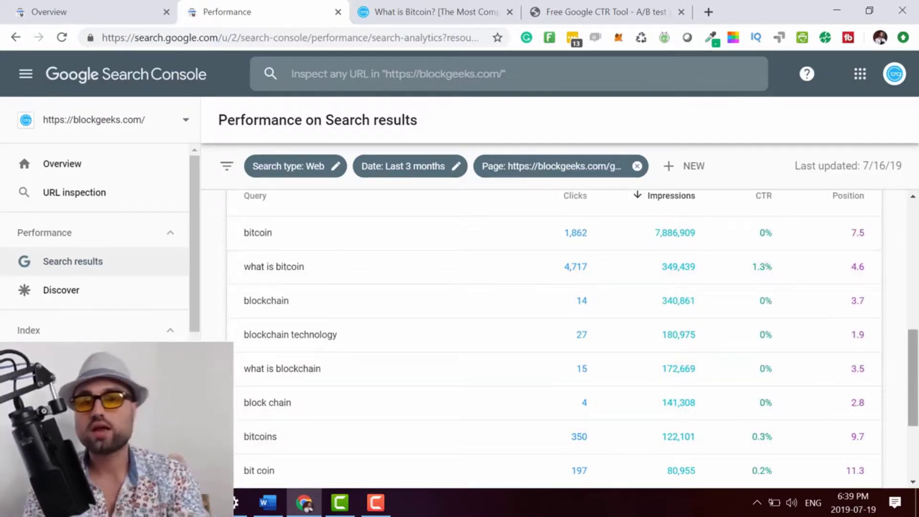
scroll(556, 336, up, 6)
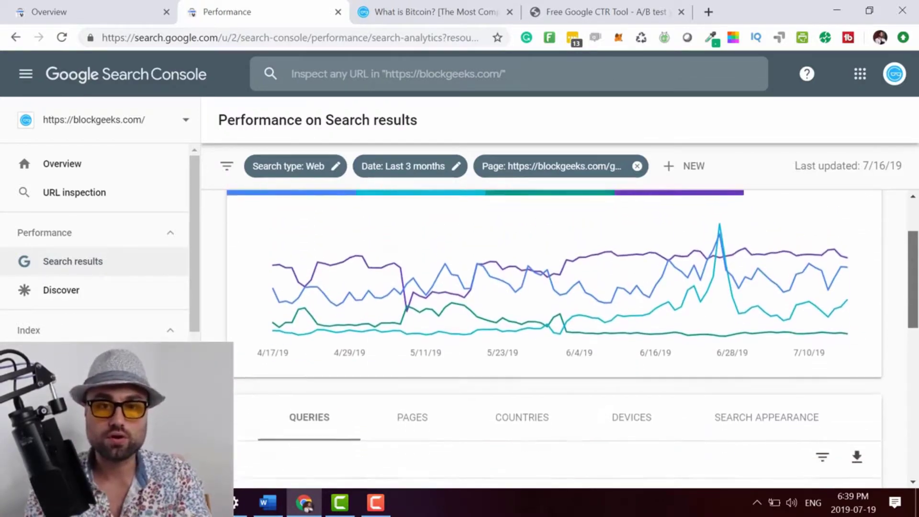
scroll(415, 234, down, 3)
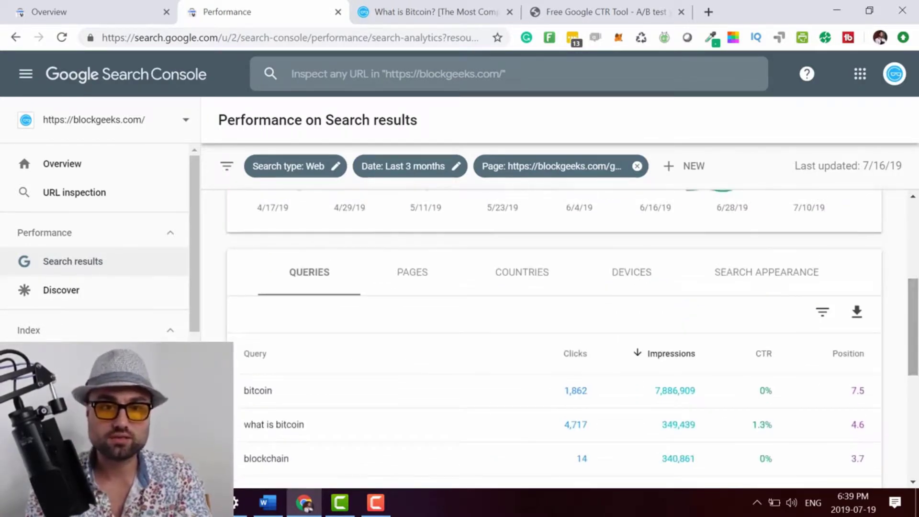
Remove the page filter and list all the site's pages by impressions, highest first.
click(636, 168)
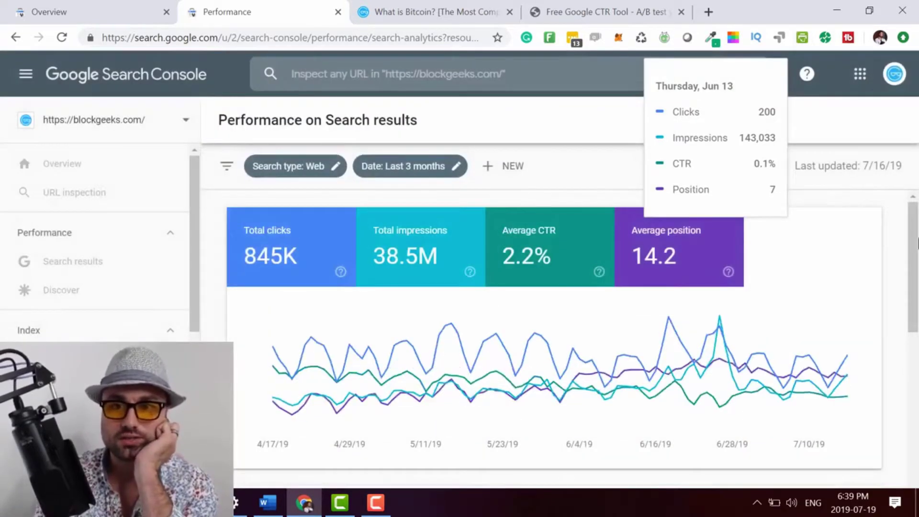
scroll(533, 195, down, 6)
scroll(670, 269, up, 4)
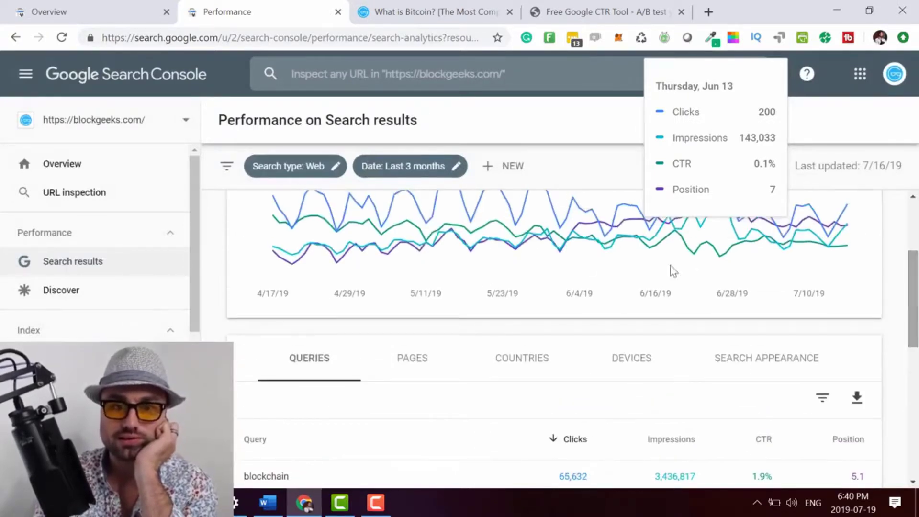
click(410, 355)
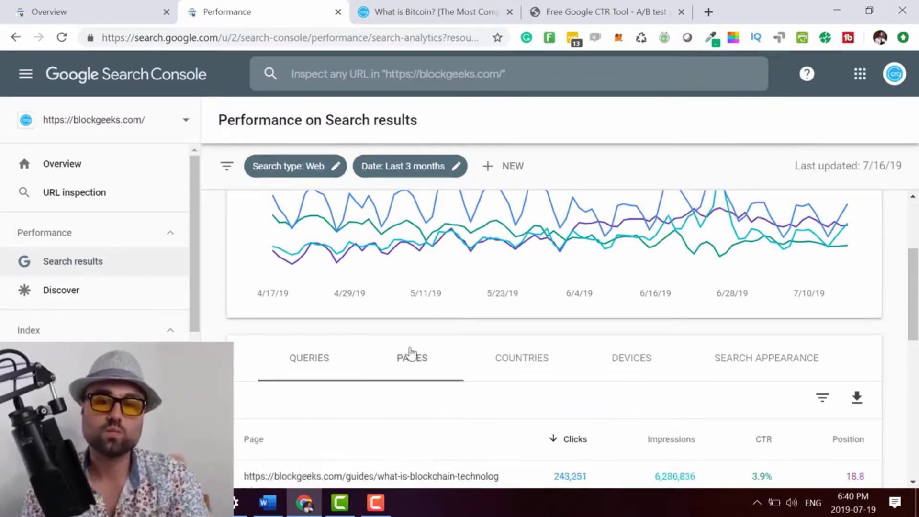
scroll(912, 294, down, 4)
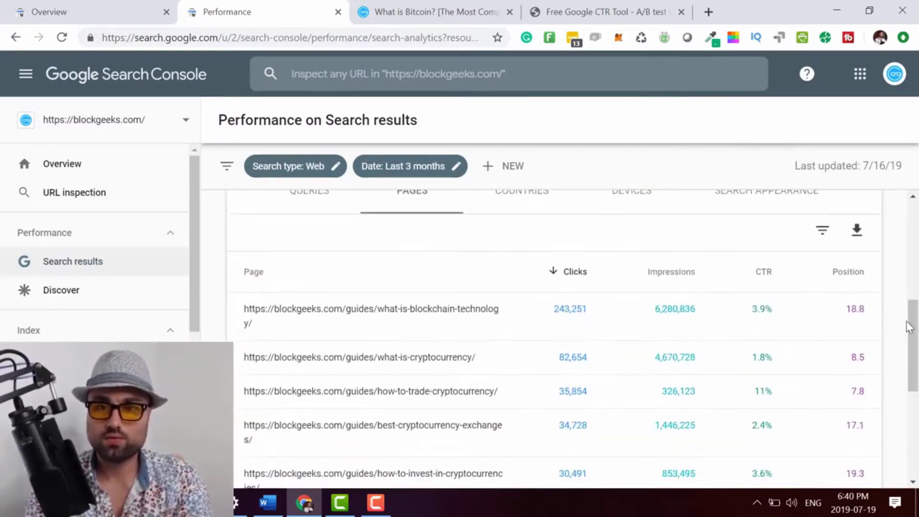
click(658, 277)
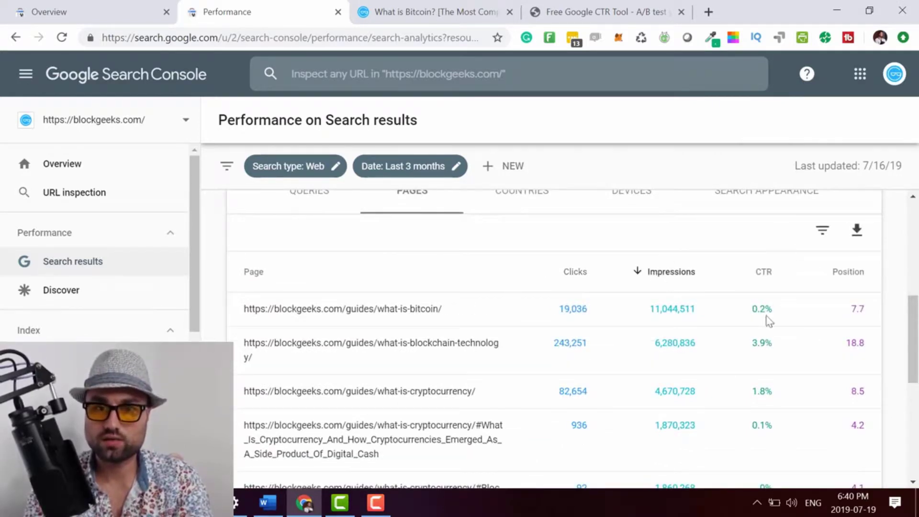
Review the site's pages with the most impressions and filter the performance report to the guides/litecoin/ page.
drag(910, 342, 912, 359)
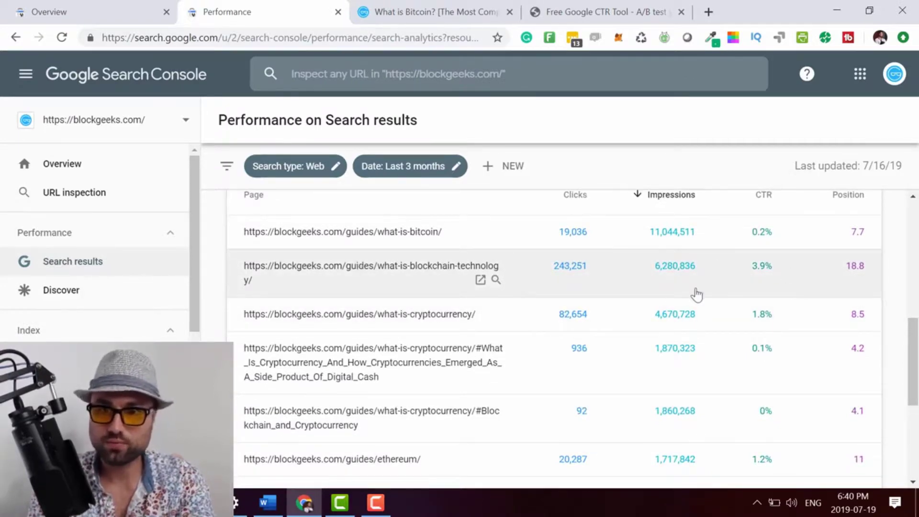
drag(917, 337, 909, 365)
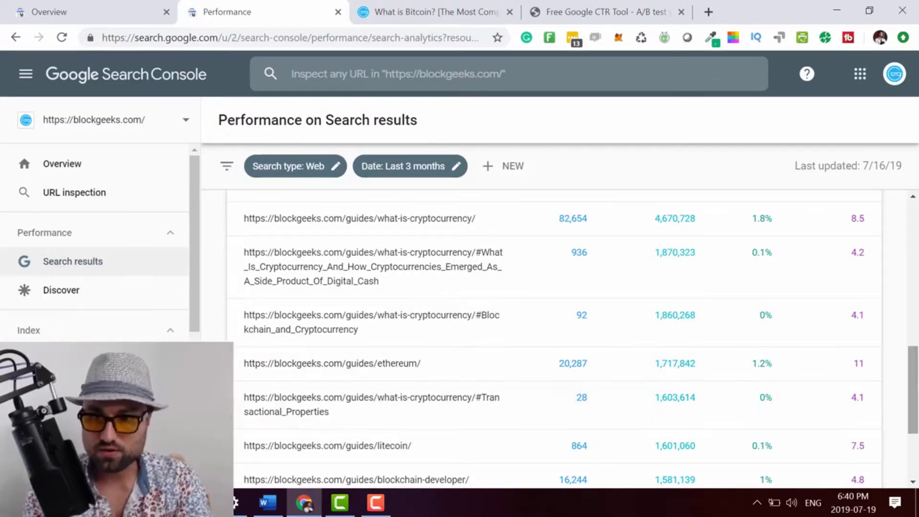
drag(913, 379, 915, 401)
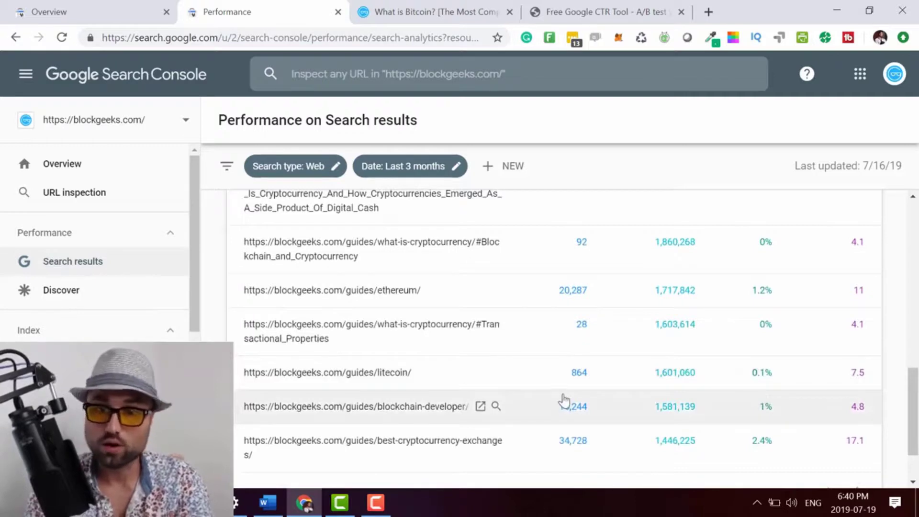
click(418, 383)
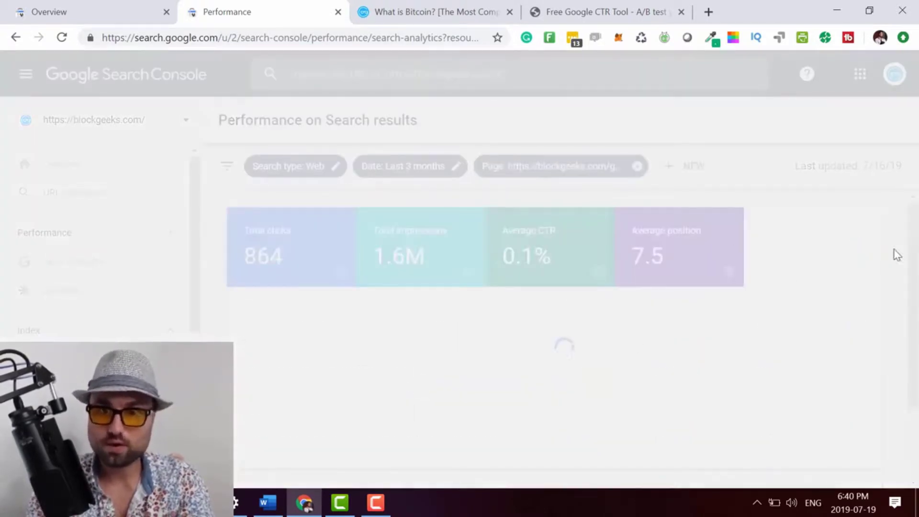
List the litecoin page's search queries by impressions, highest first, and compare their clicks, CTR and position with the performance chart.
scroll(917, 347, down, 3)
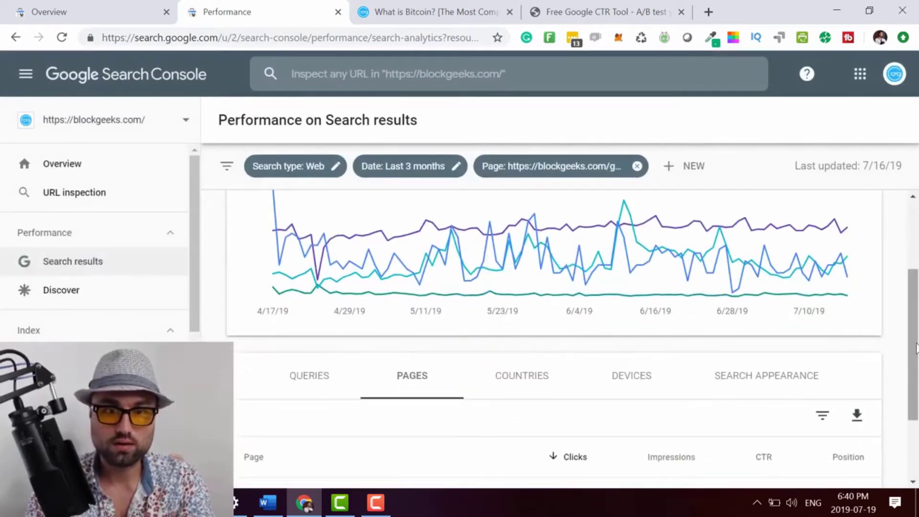
click(312, 380)
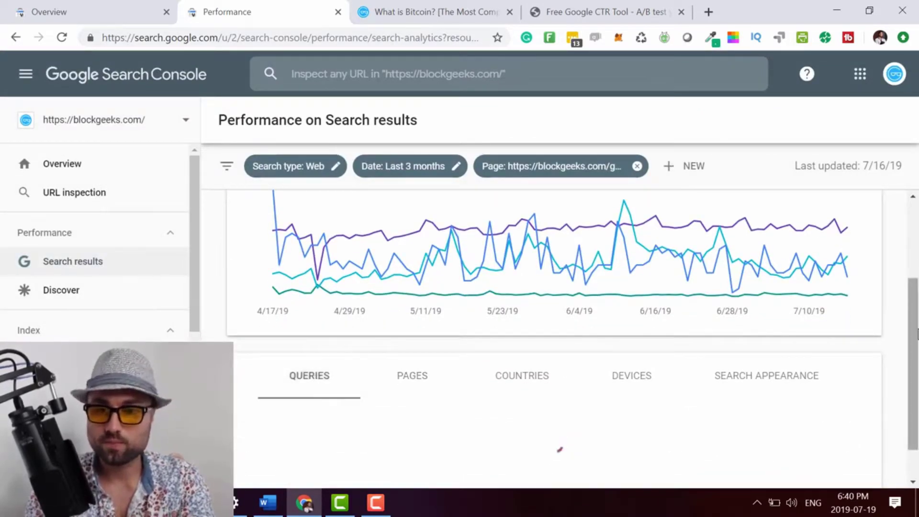
drag(917, 287, 907, 383)
click(674, 195)
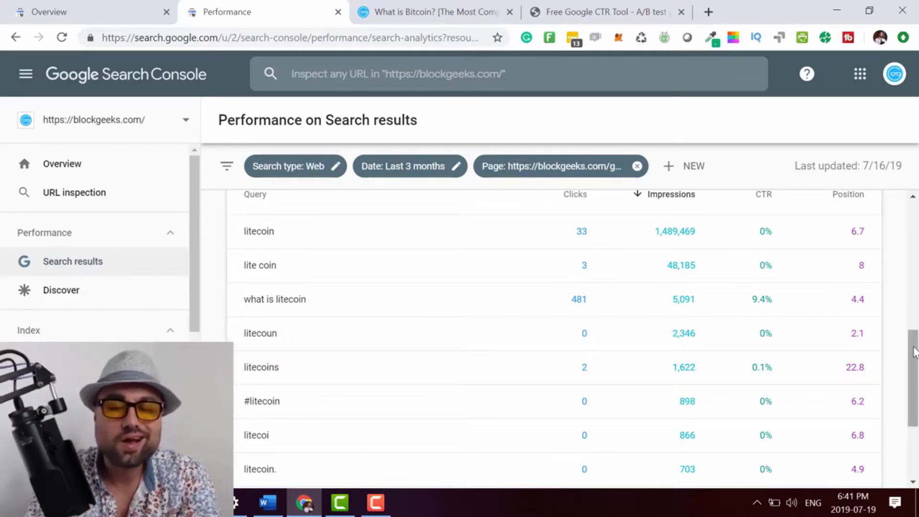
mouse_move(914, 352)
mouse_down()
mouse_move(915, 373)
mouse_move(916, 346)
mouse_up()
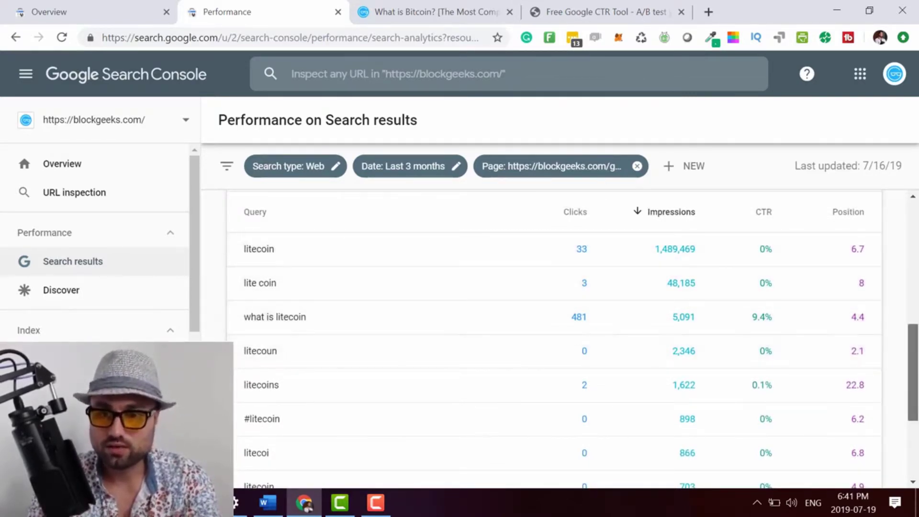
drag(911, 378, 916, 281)
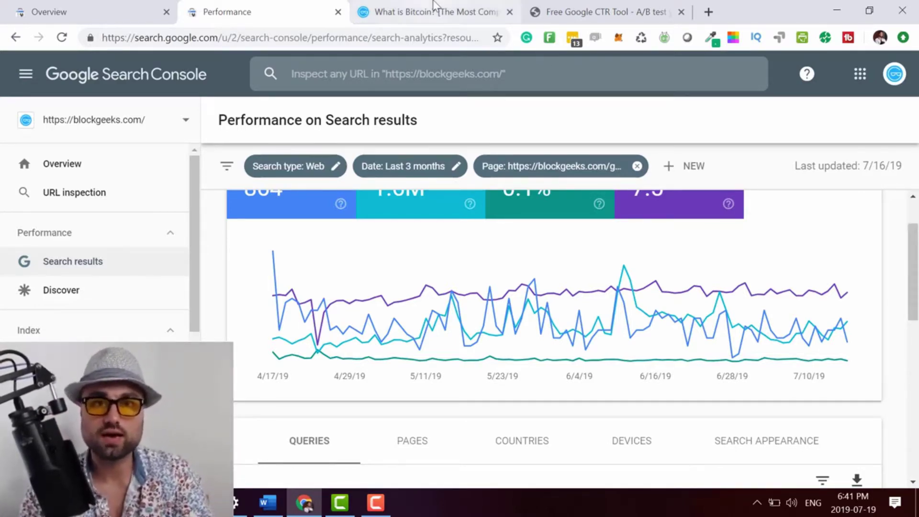
Switch to the What is Bitcoin article on blockgeeks.com and skim its content through to the disadvantages and advantages sections.
click(435, 10)
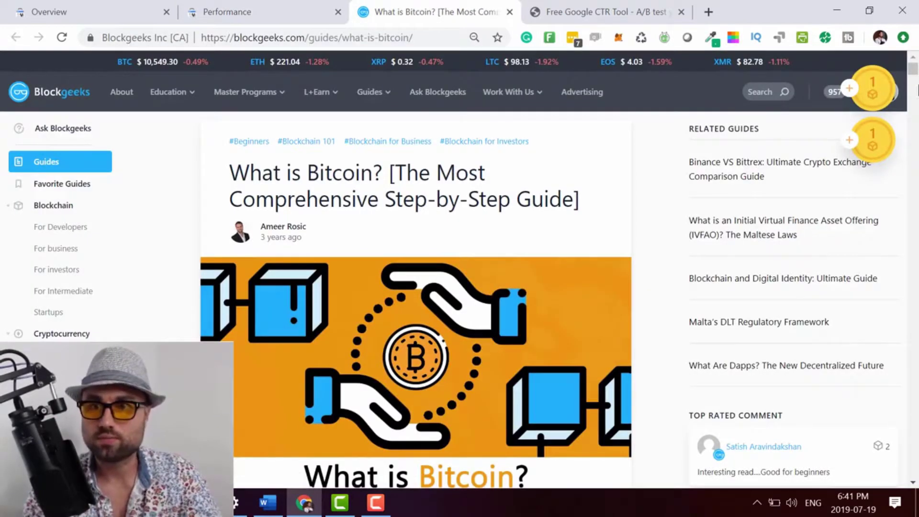
scroll(915, 117, down, 10)
scroll(915, 115, down, 15)
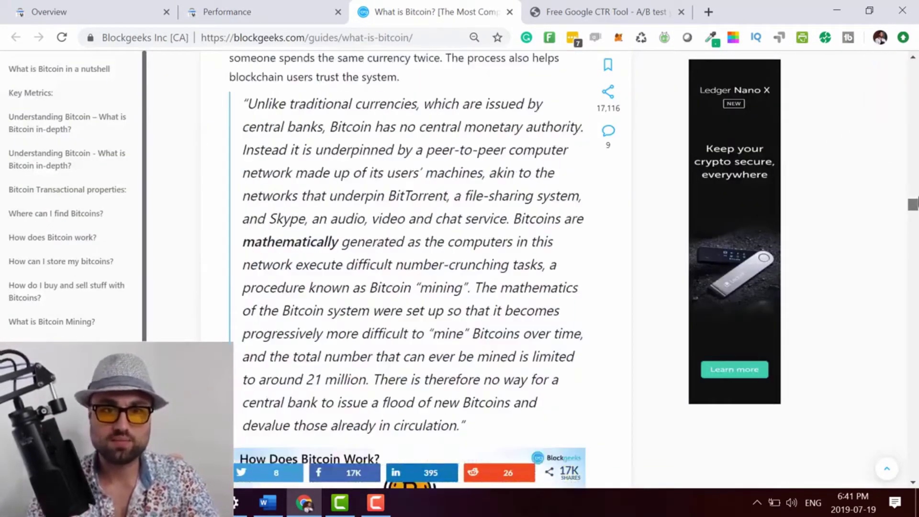
drag(914, 211, 916, 378)
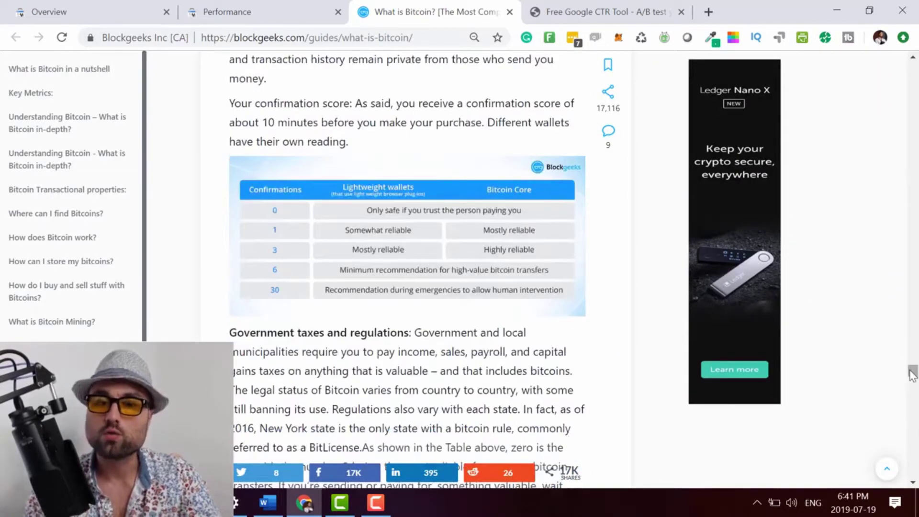
drag(912, 374, 909, 384)
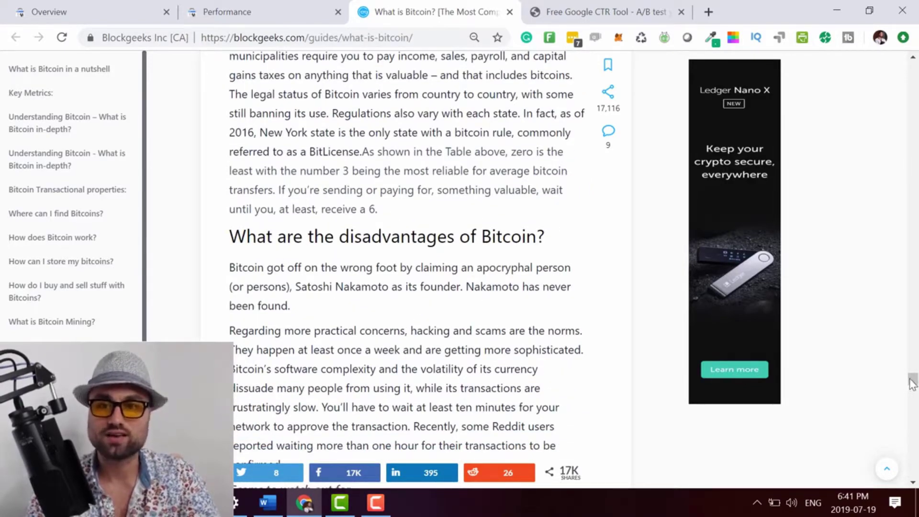
drag(913, 381, 910, 402)
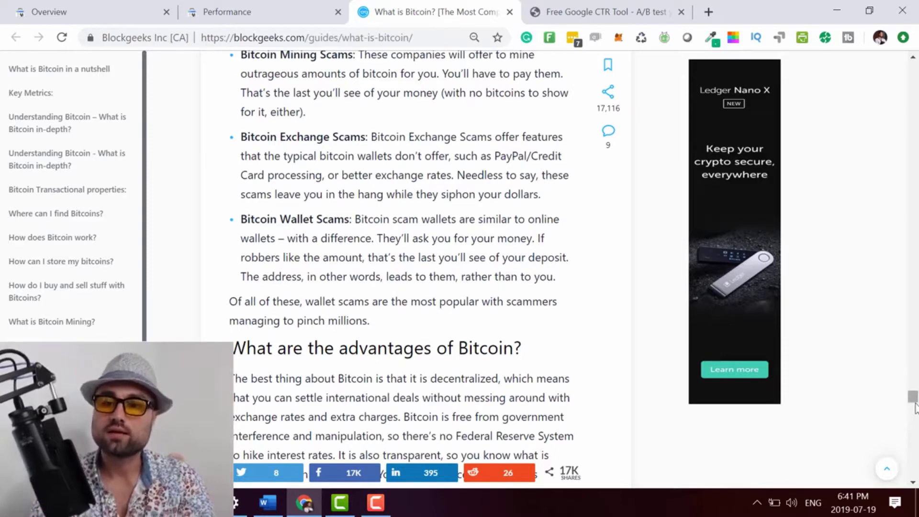
click(915, 407)
Copy the What is Bitcoin article's web address and switch to the ctr.tools page, dismissing its newsletter sign-up popup.
click(411, 44)
key(ctrl+c)
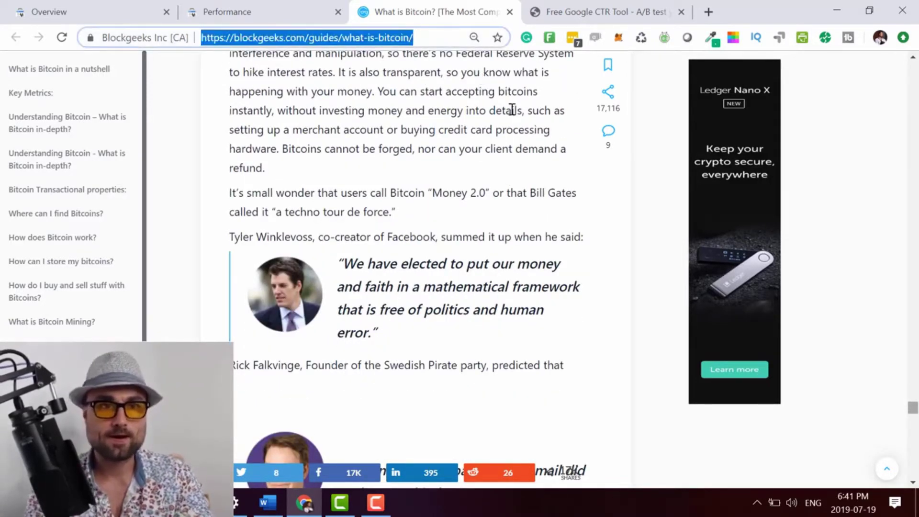
click(634, 8)
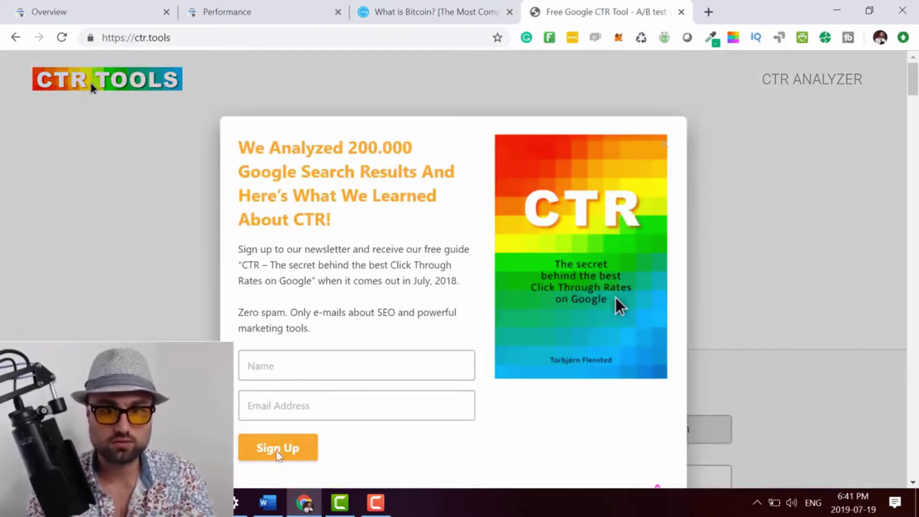
click(785, 285)
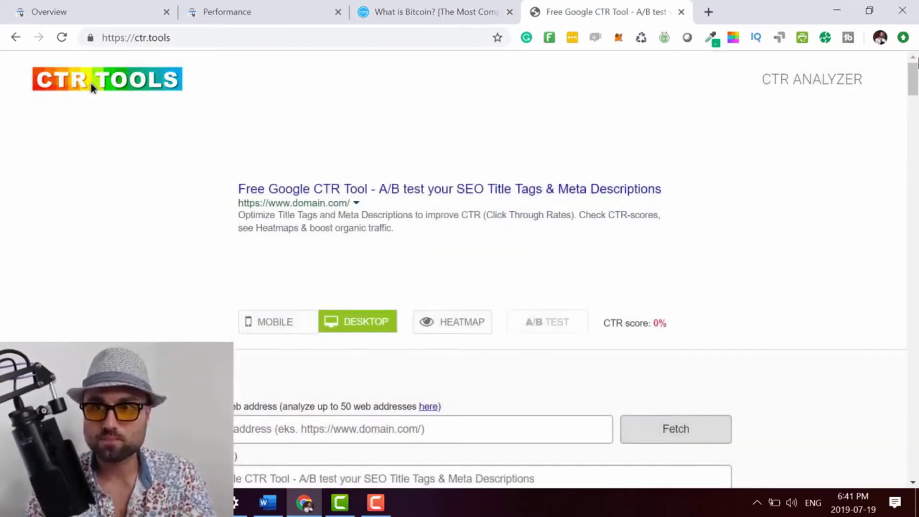
drag(913, 72, 913, 92)
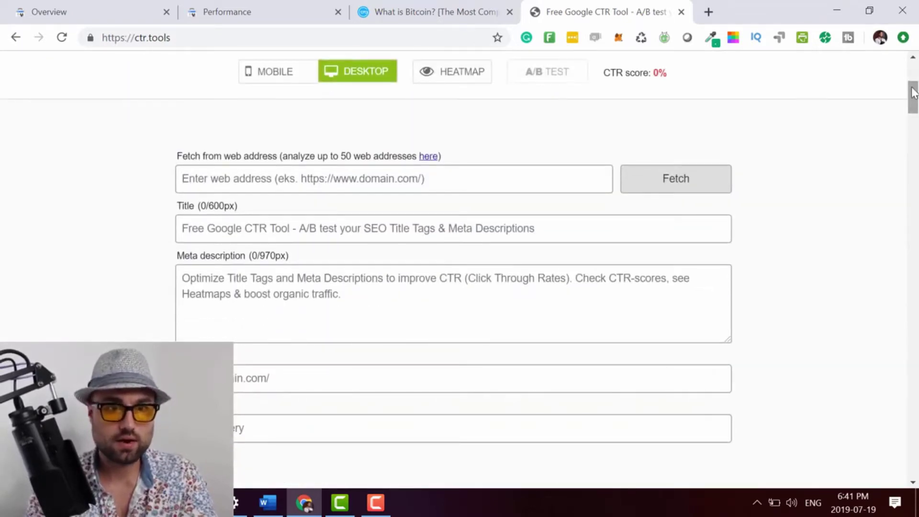
click(253, 178)
key(ctrl+v)
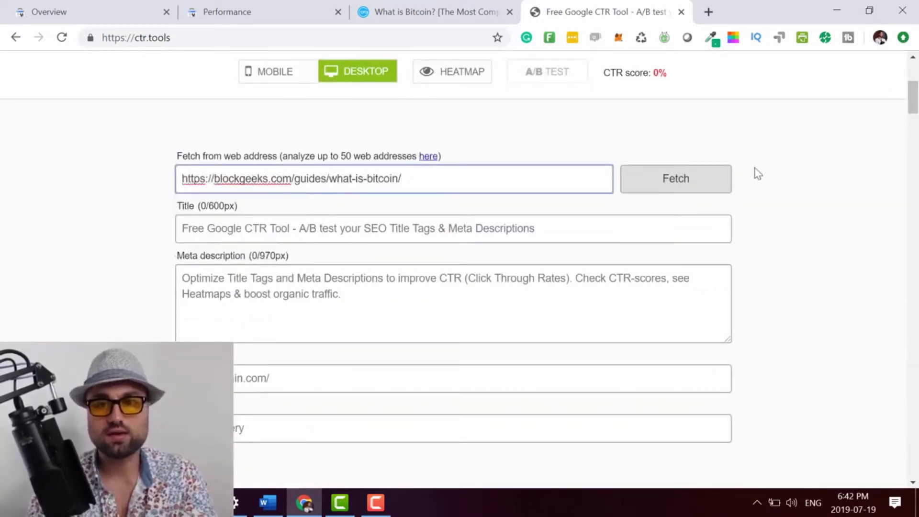
click(630, 188)
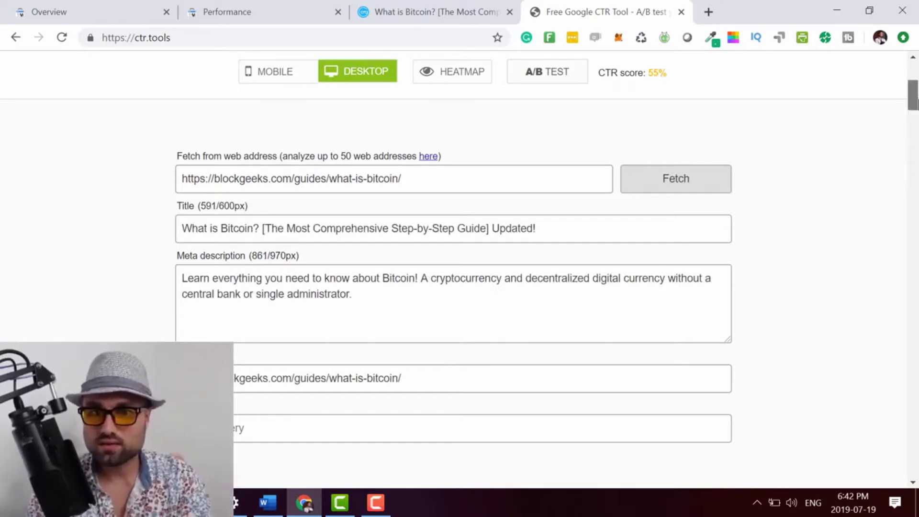
Review the fetched page's CTR score, its weighted optimization suggestions and the CTR optimization advice below them.
drag(915, 105, 90, 82)
scroll(460, 268, down, 4)
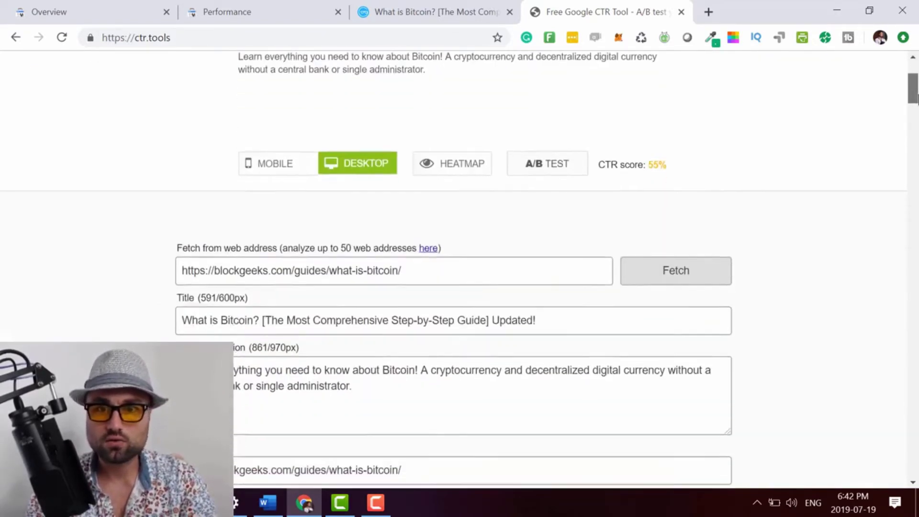
drag(646, 123, 659, 123)
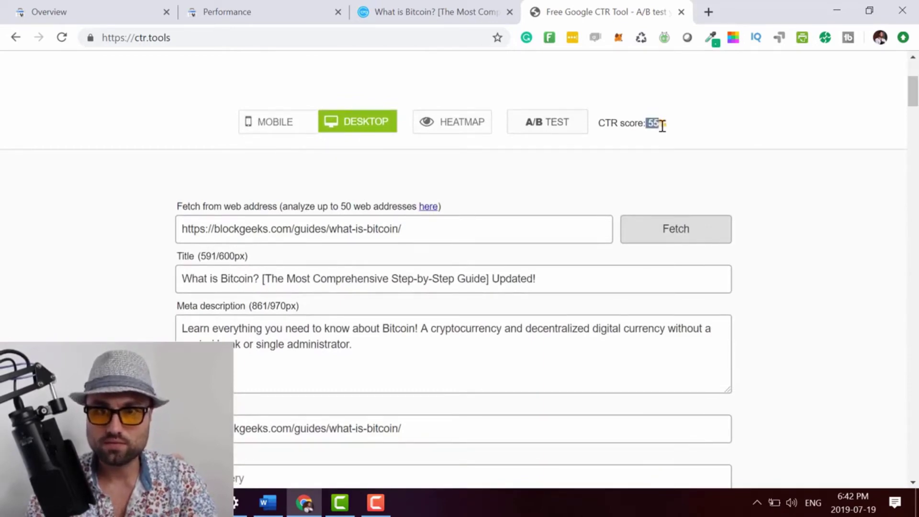
drag(917, 115, 916, 158)
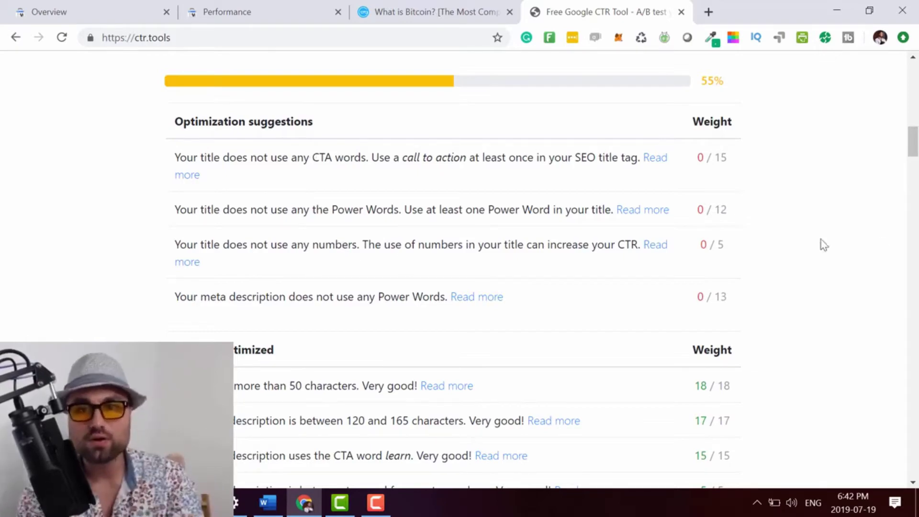
scroll(917, 171, down, 20)
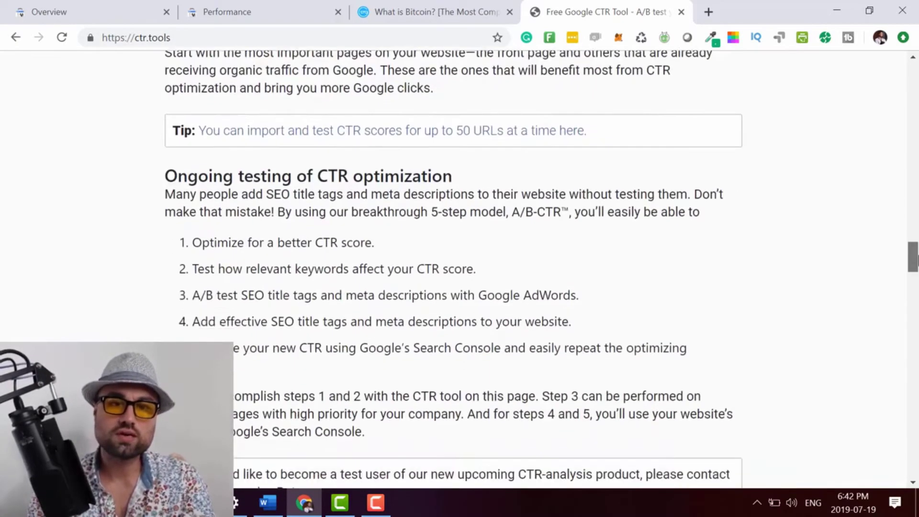
drag(913, 289, 809, 117)
scroll(826, 115, up, 20)
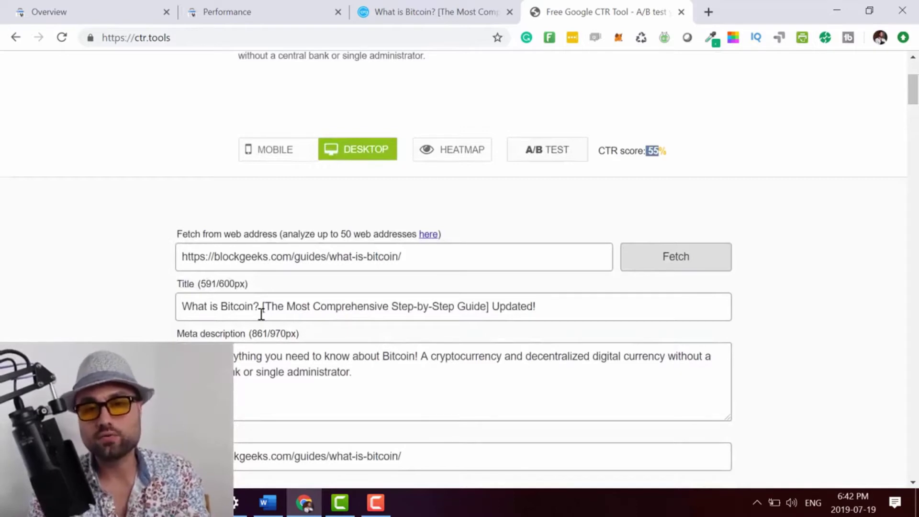
Examine the fetched title, meta description and keywords fields, and look through the explanatory text further down the CTR tool page.
click(187, 311)
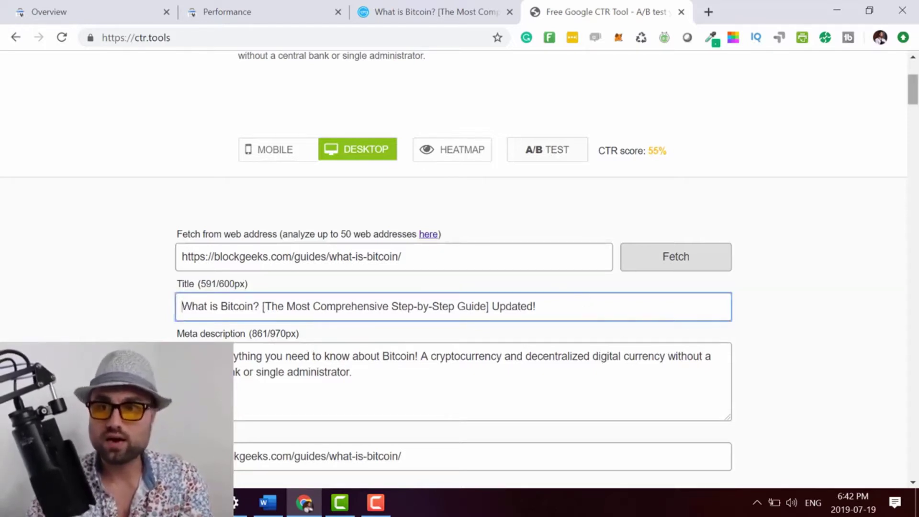
scroll(431, 249, down, 3)
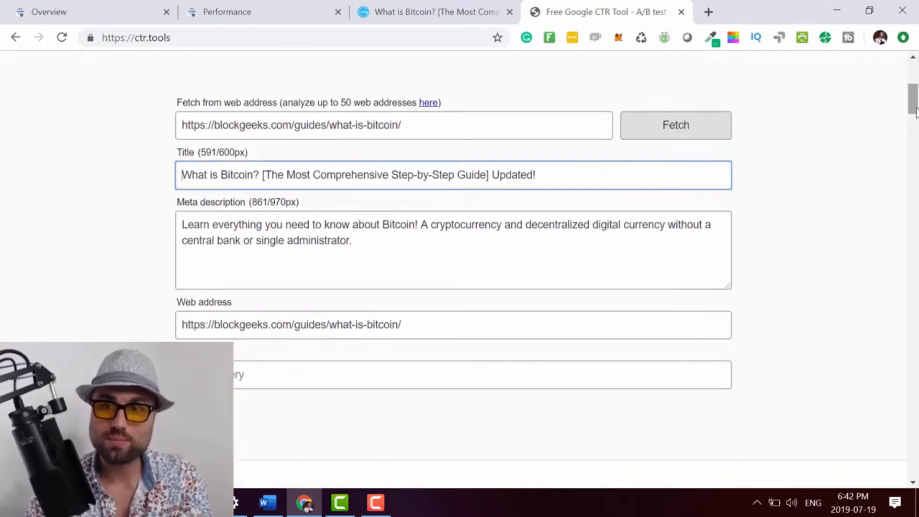
drag(914, 101, 915, 383)
drag(221, 218, 613, 297)
scroll(915, 371, up, 8)
drag(915, 371, 885, 109)
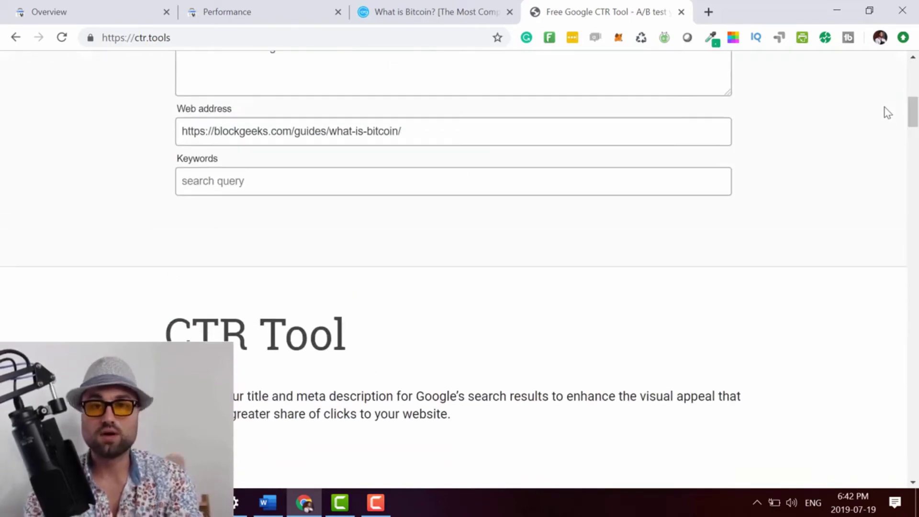
Return to the Search Console performance report, remove the page filter and list all the site's queries by impressions, highest first.
click(191, 11)
drag(914, 256, 914, 230)
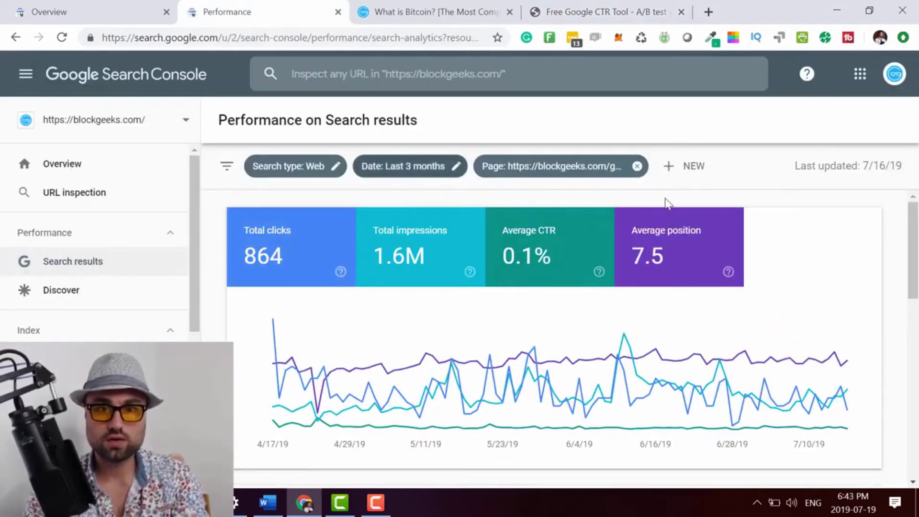
click(637, 167)
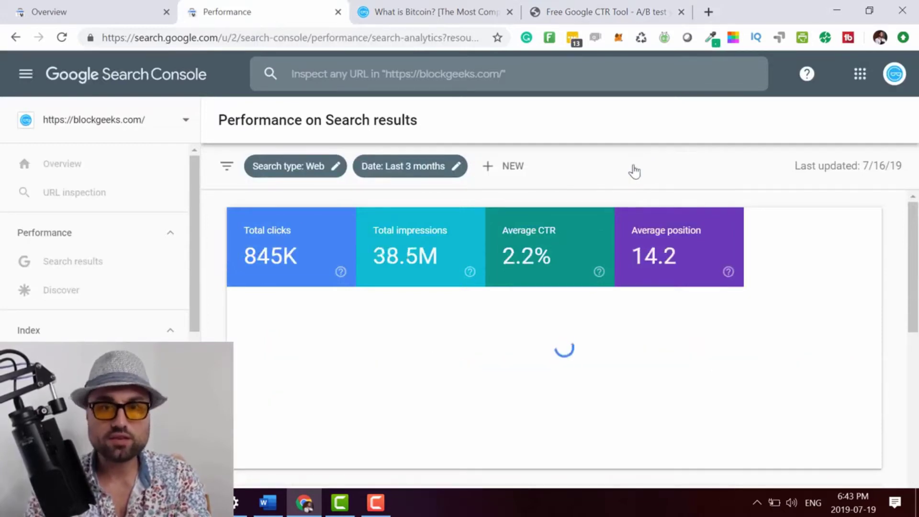
scroll(916, 229, down, 9)
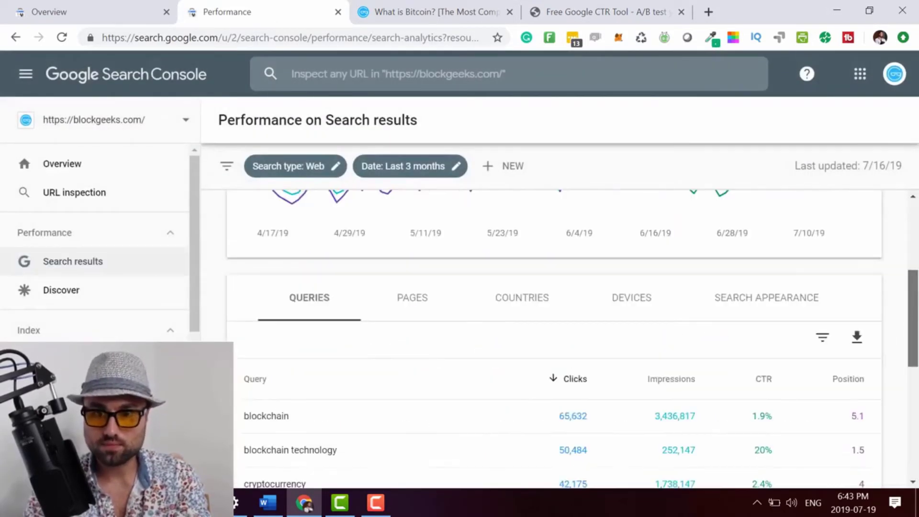
scroll(742, 305, up, 2)
click(705, 302)
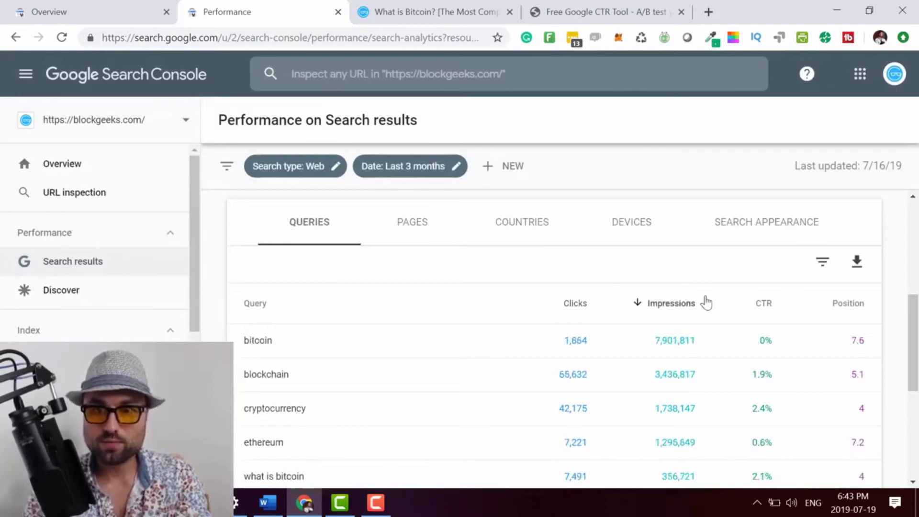
scroll(914, 392, down, 1)
scroll(914, 393, down, 1)
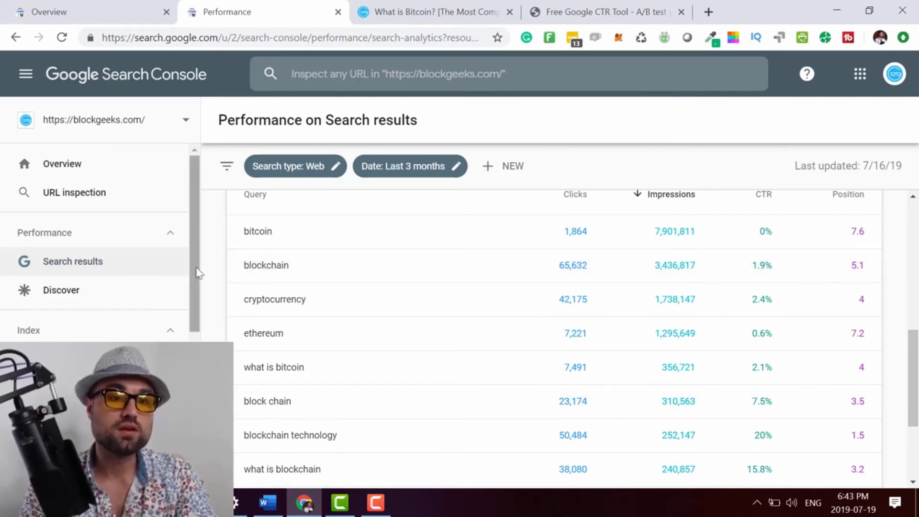
drag(200, 271, 197, 299)
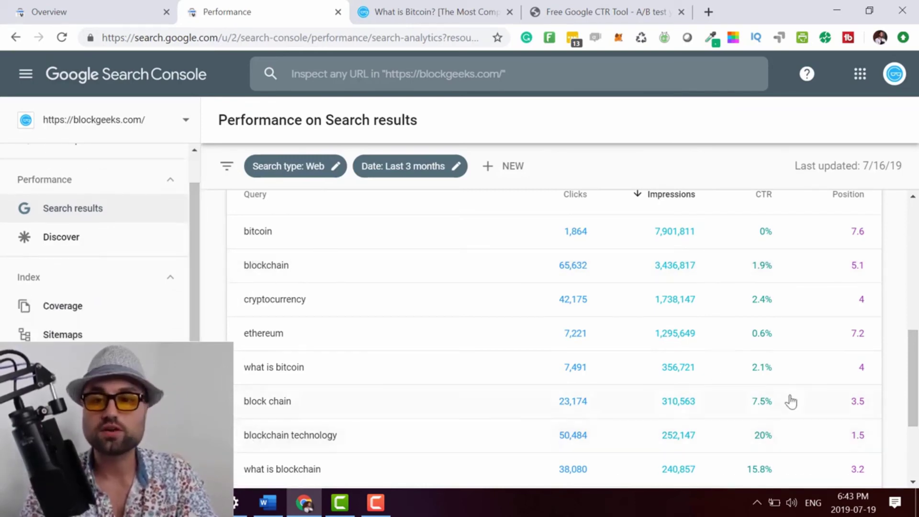